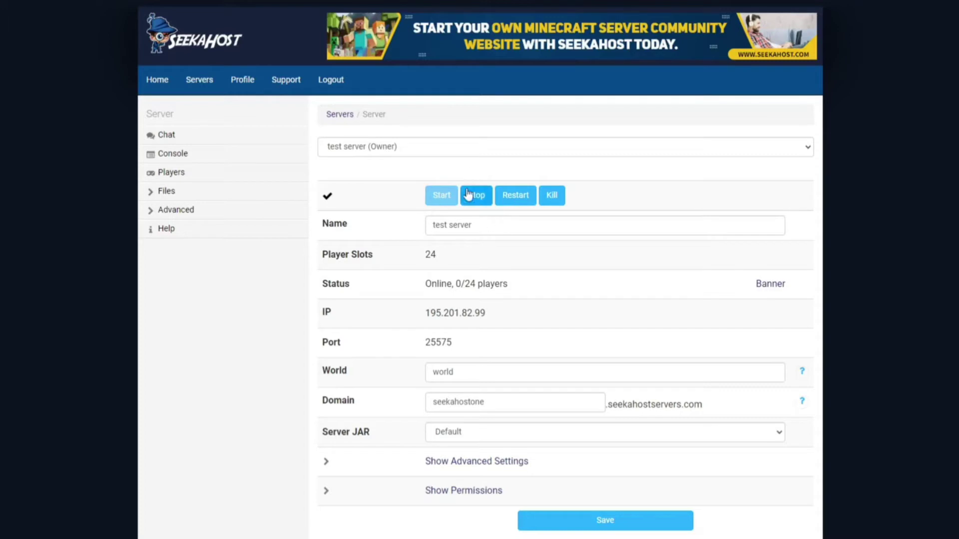
Open the test server's Server Settings configuration file and look through its options.
click(166, 191)
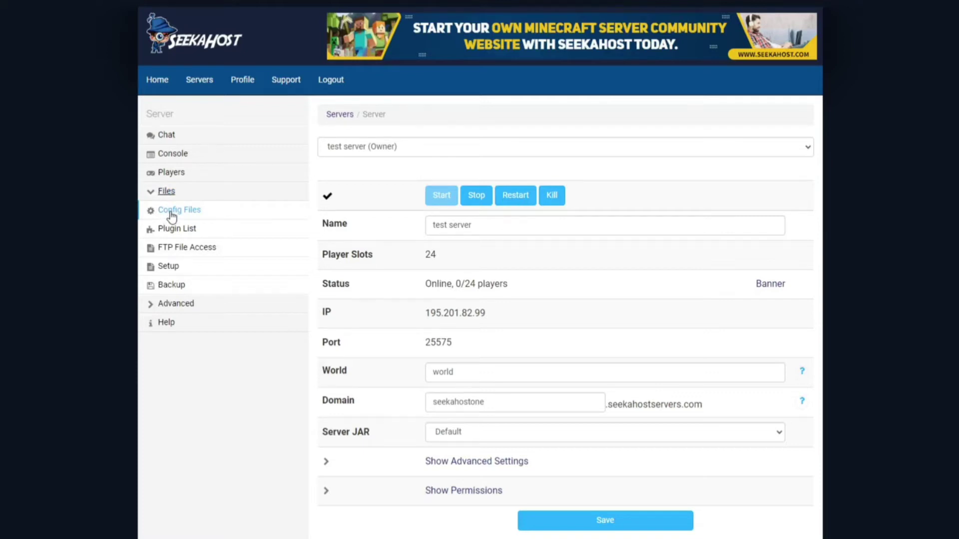
click(171, 213)
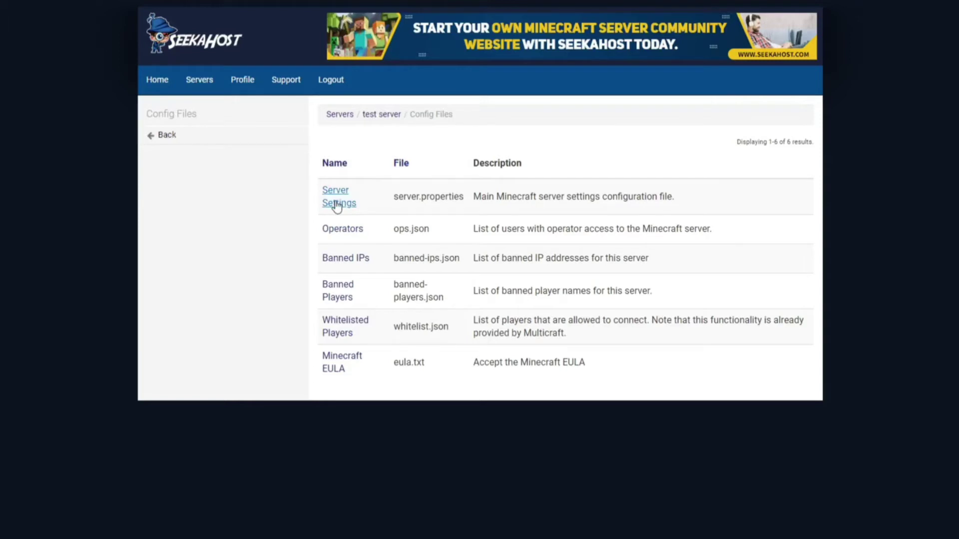
click(337, 205)
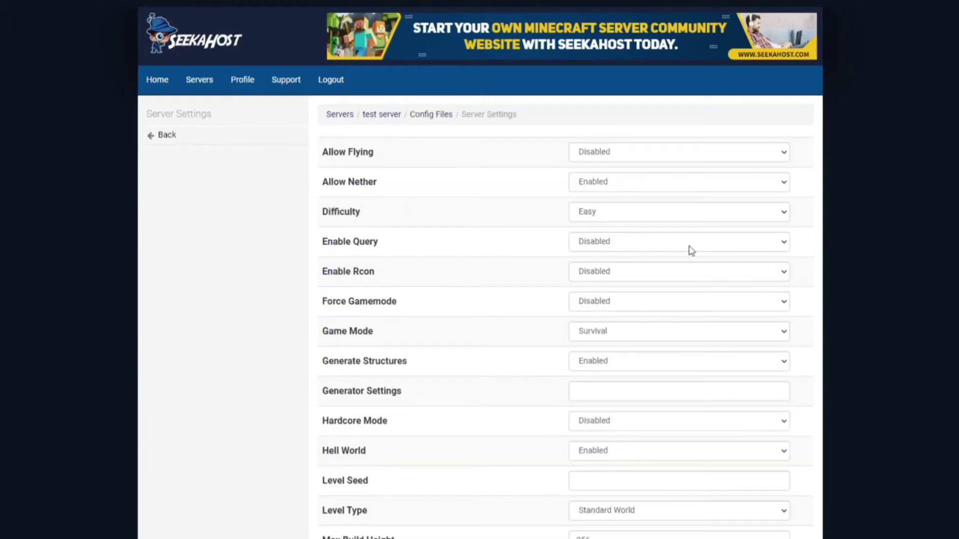
scroll(690, 249, down, 3)
scroll(689, 244, up, 3)
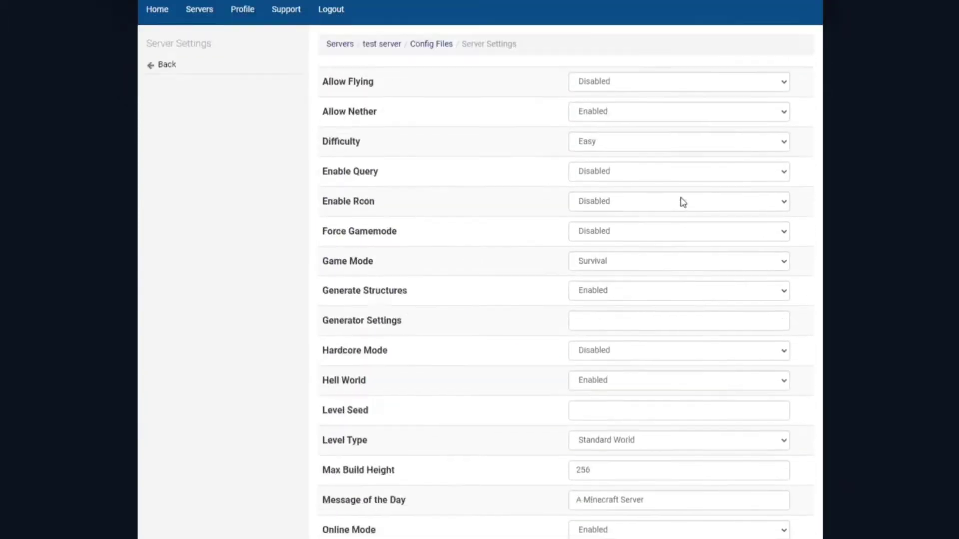
scroll(674, 178, down, 10)
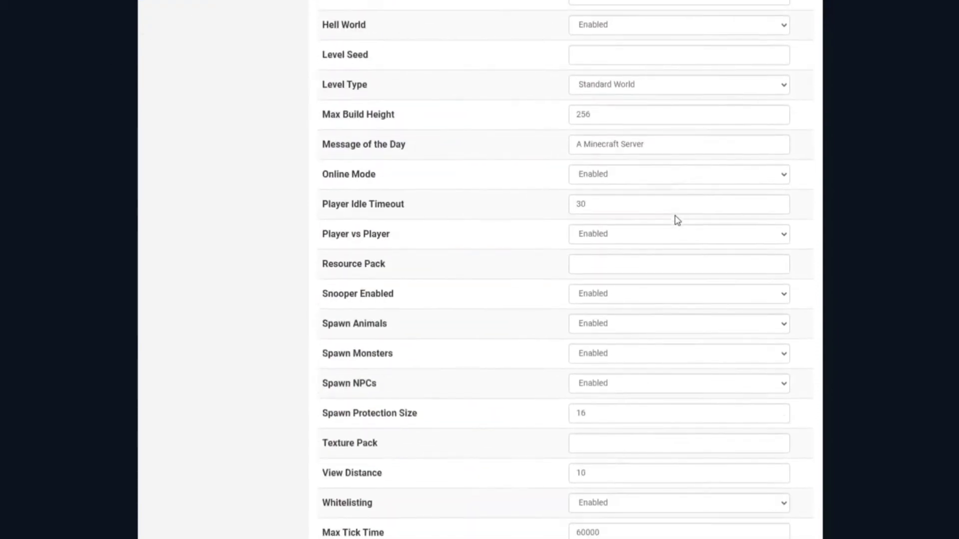
scroll(677, 221, up, 10)
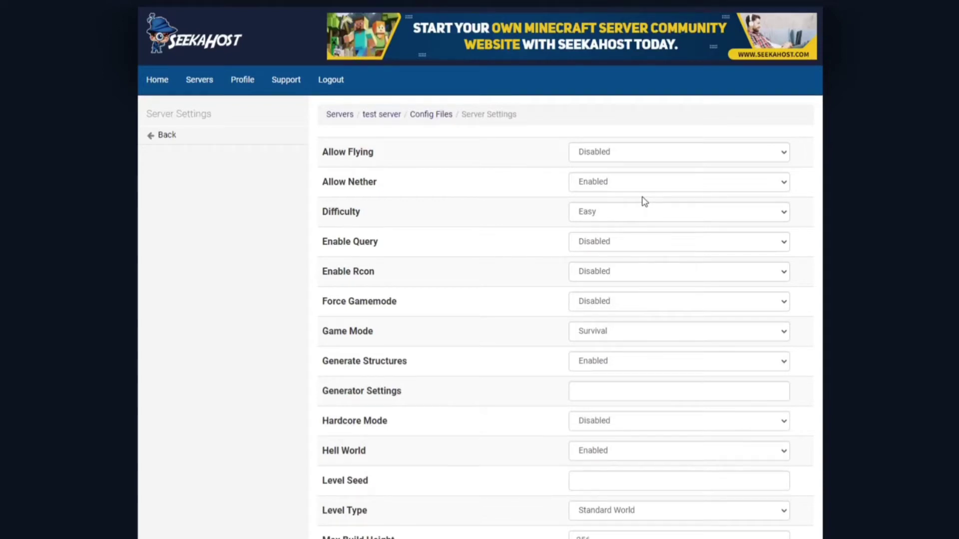
Check the available choices for Allow Flying and Allow Nether without changing them.
click(785, 155)
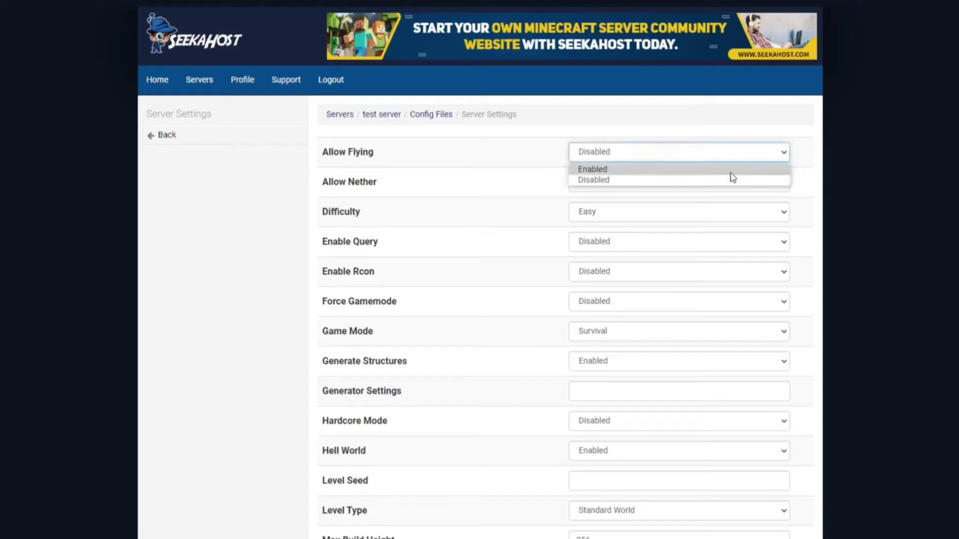
click(785, 155)
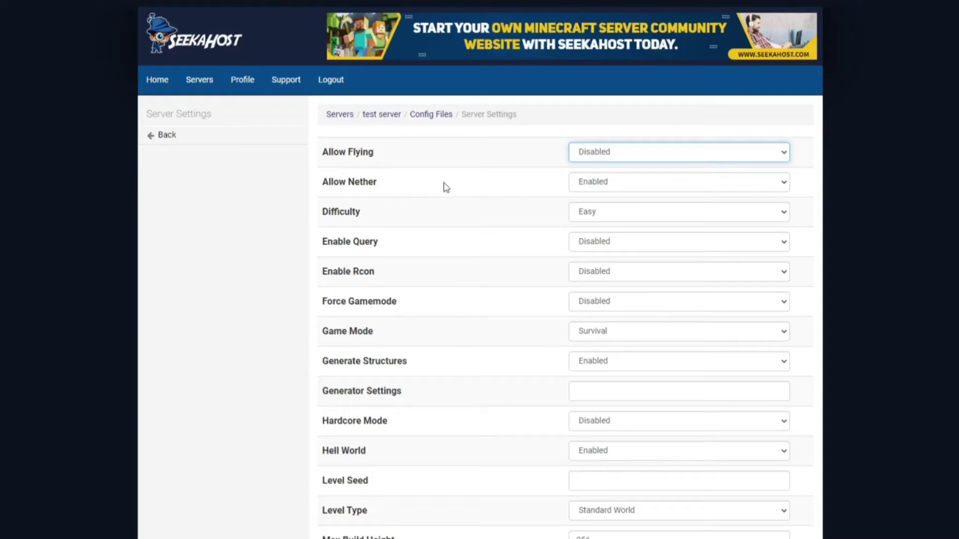
click(785, 184)
click(780, 185)
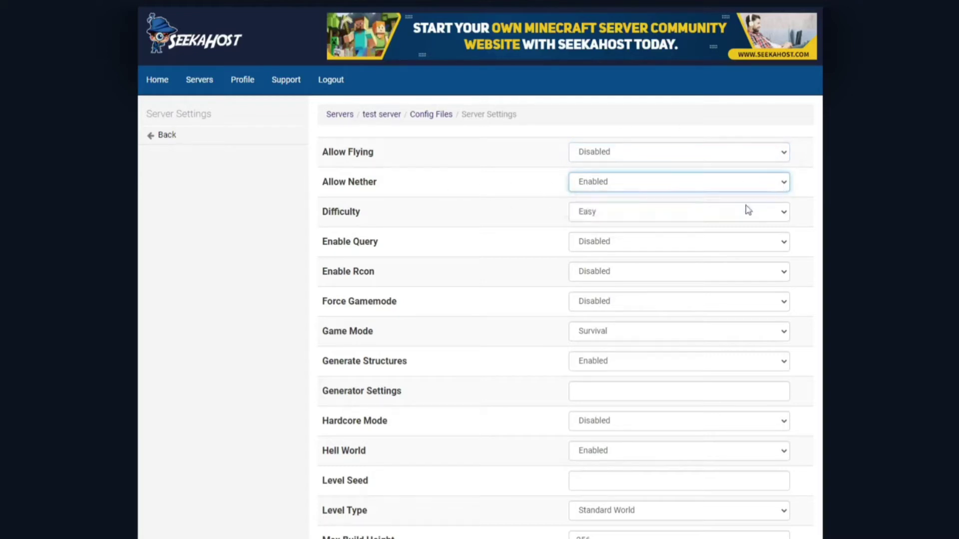
Set the server difficulty to Normal and set Force Gamemode to Enabled.
click(695, 212)
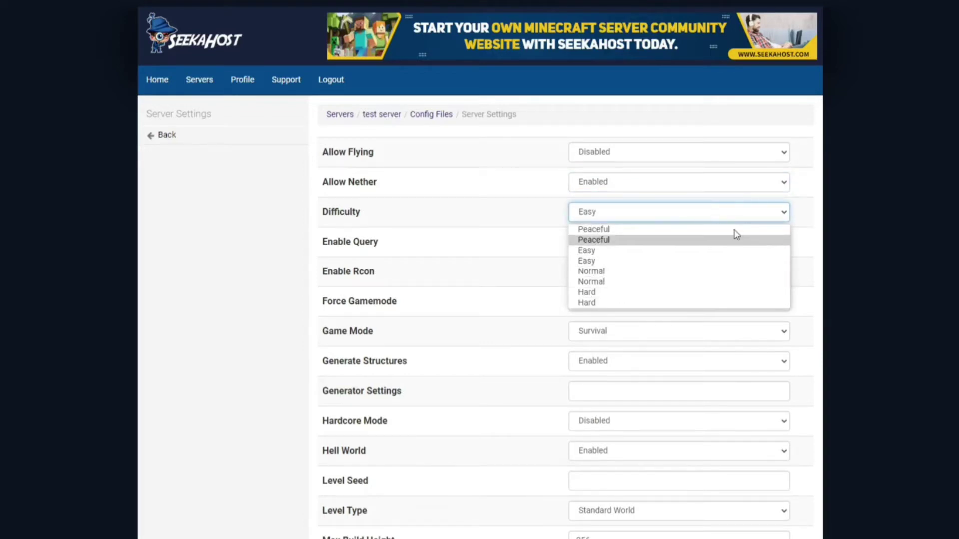
click(621, 277)
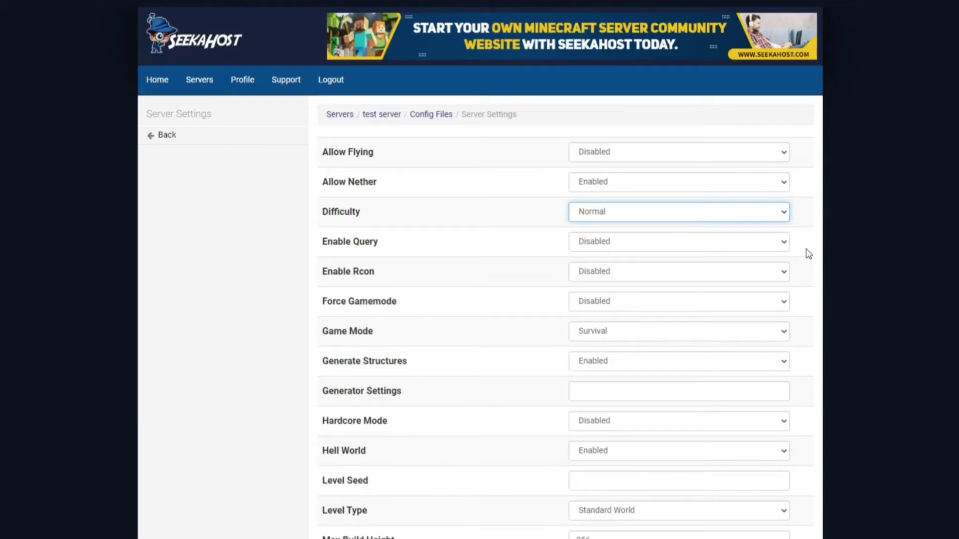
scroll(809, 252, down, 2)
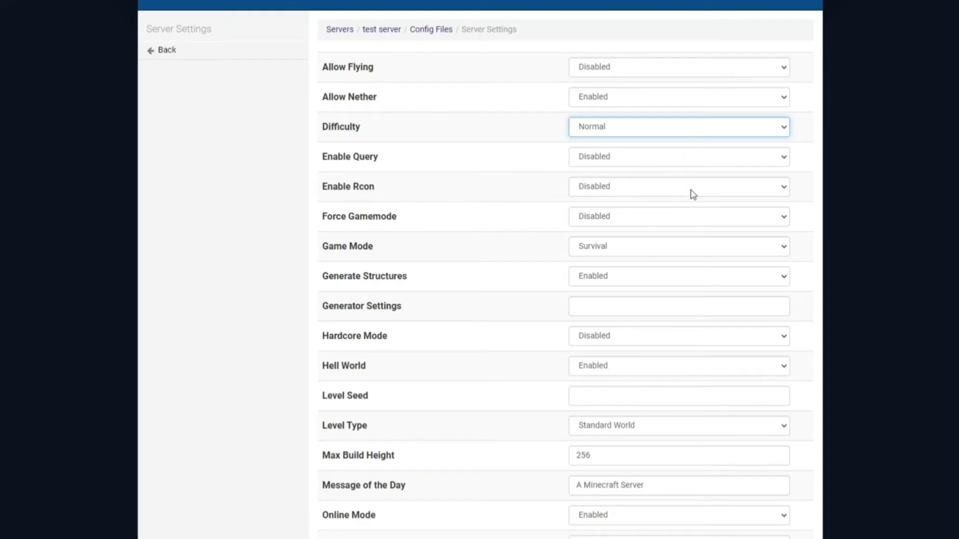
click(763, 222)
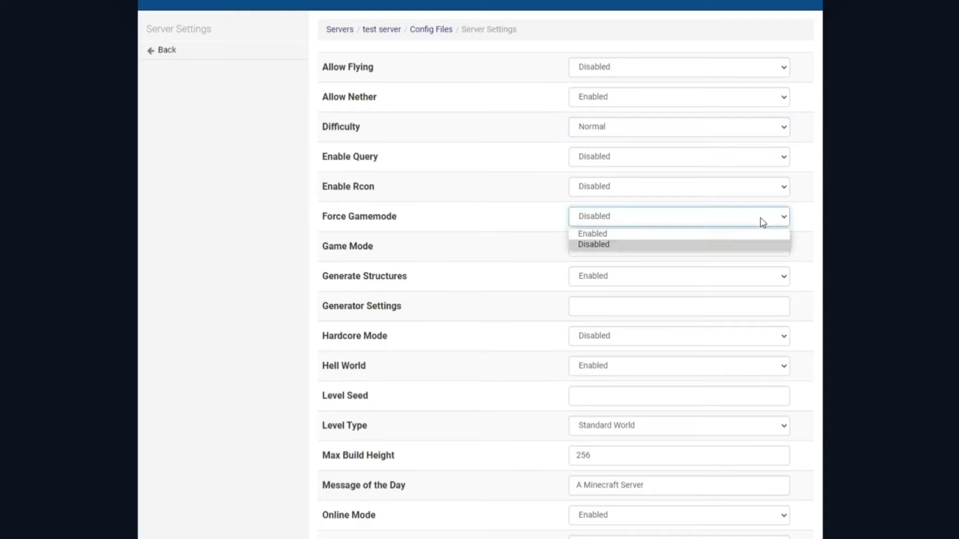
click(672, 234)
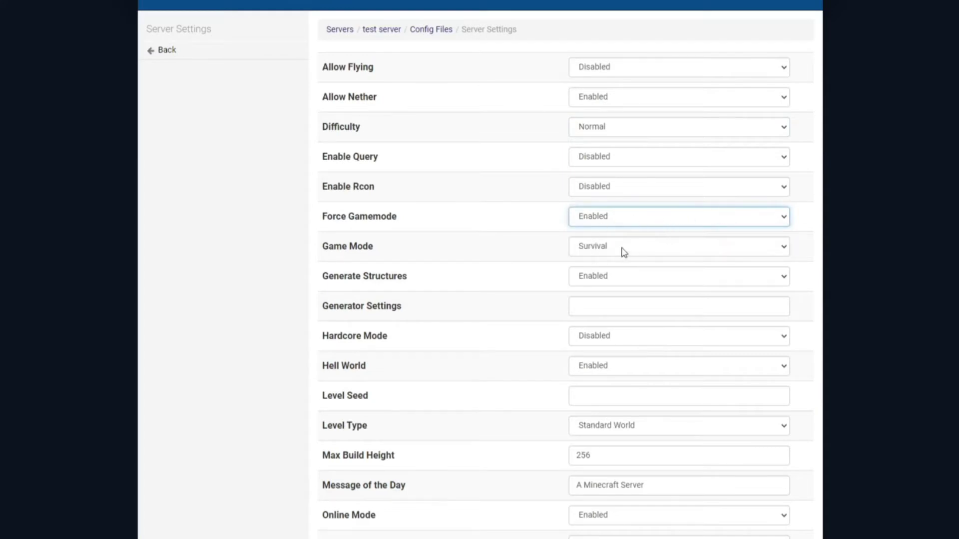
Review the available choices for Game Mode and Generate Structures, keeping their current selections.
click(781, 250)
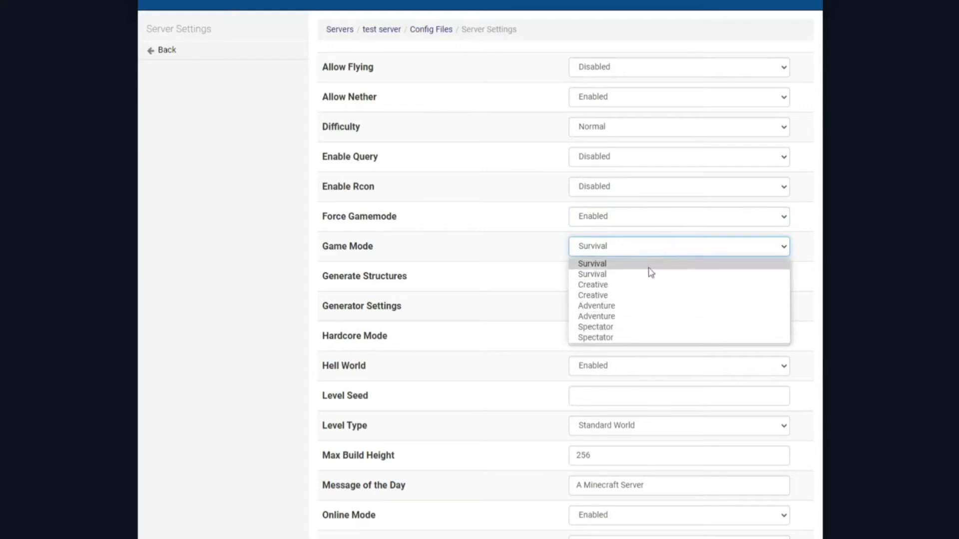
click(818, 235)
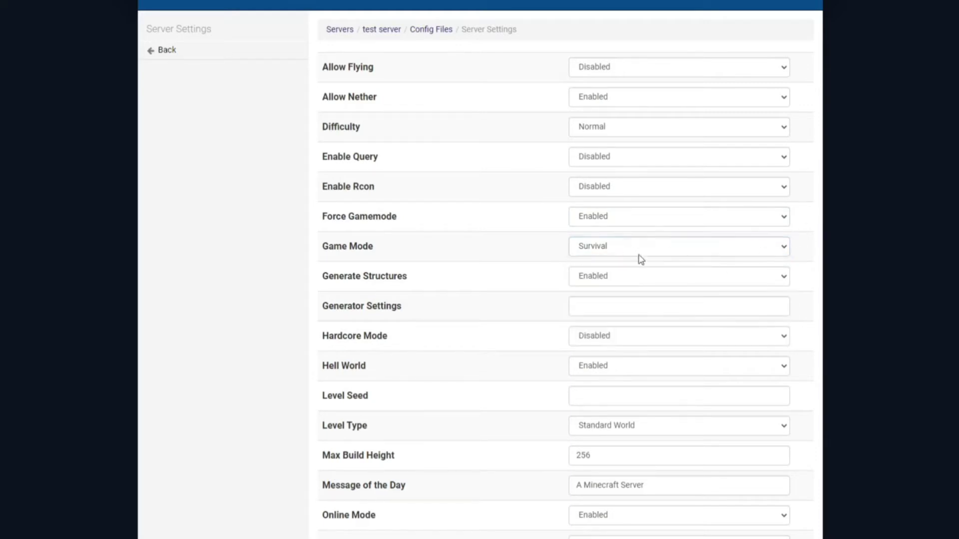
scroll(641, 259, down, 2)
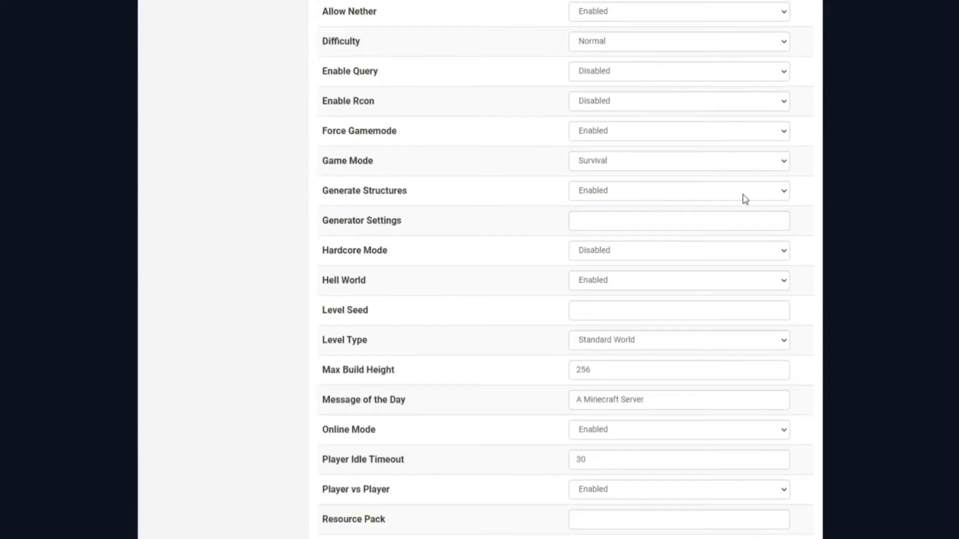
click(775, 199)
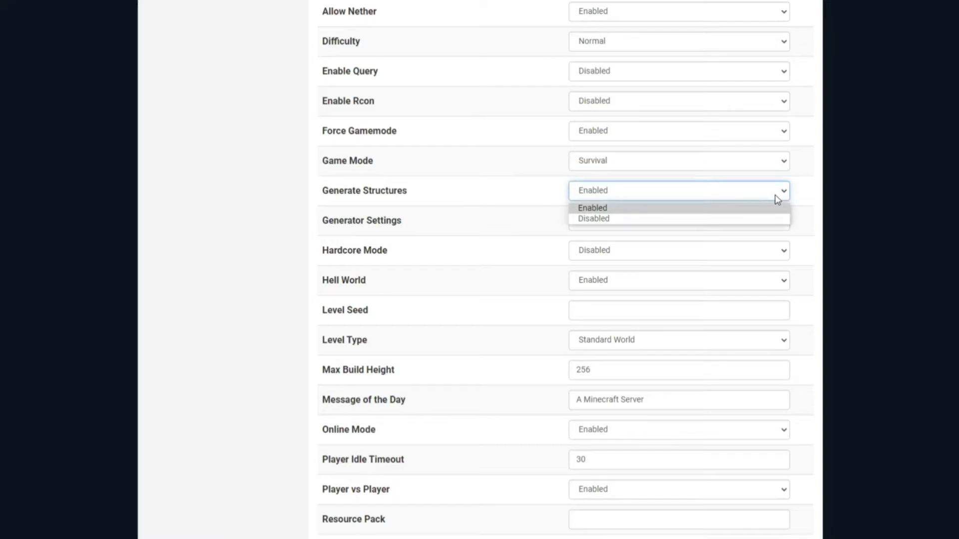
click(785, 194)
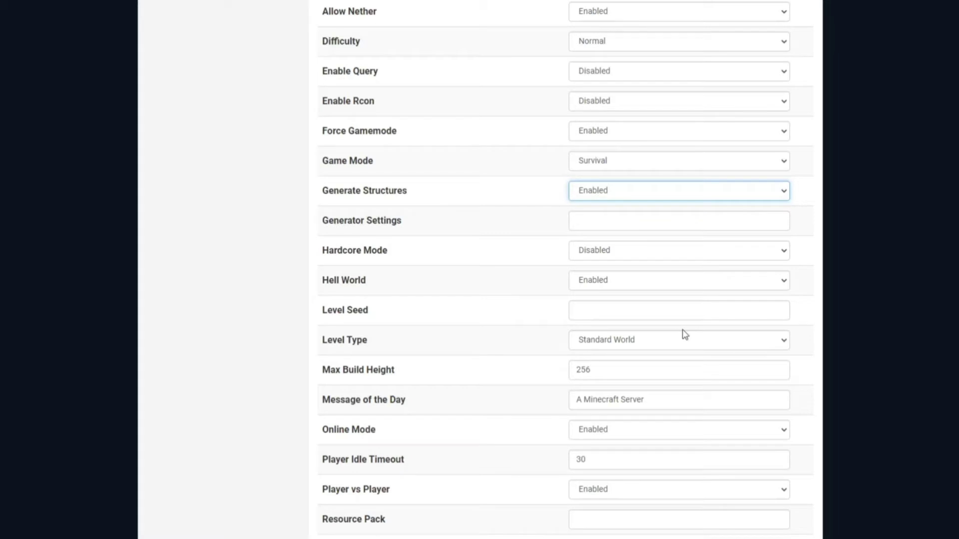
Review the choices for Hardcore Mode, Hell World and Level Type, keeping their current selections.
click(746, 250)
click(778, 255)
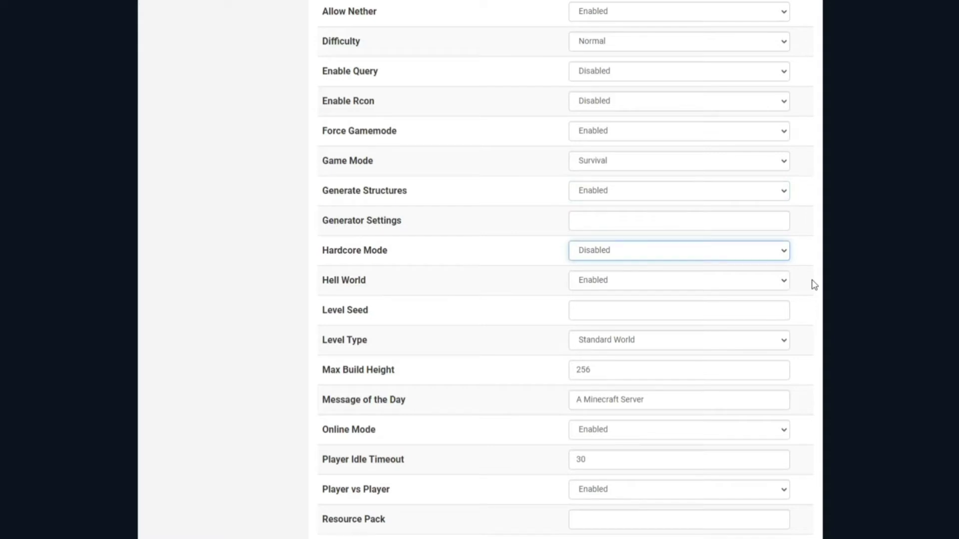
click(784, 281)
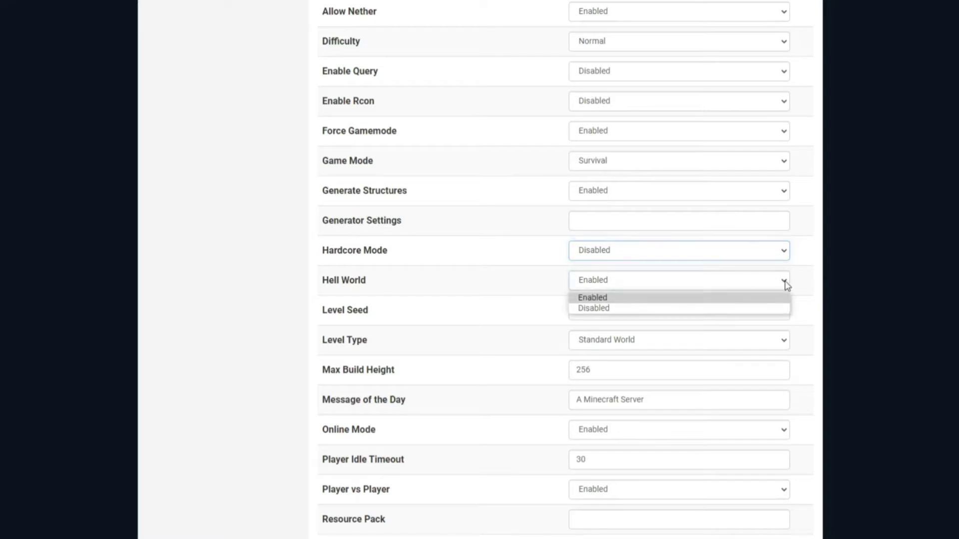
click(784, 282)
scroll(786, 300, down, 2)
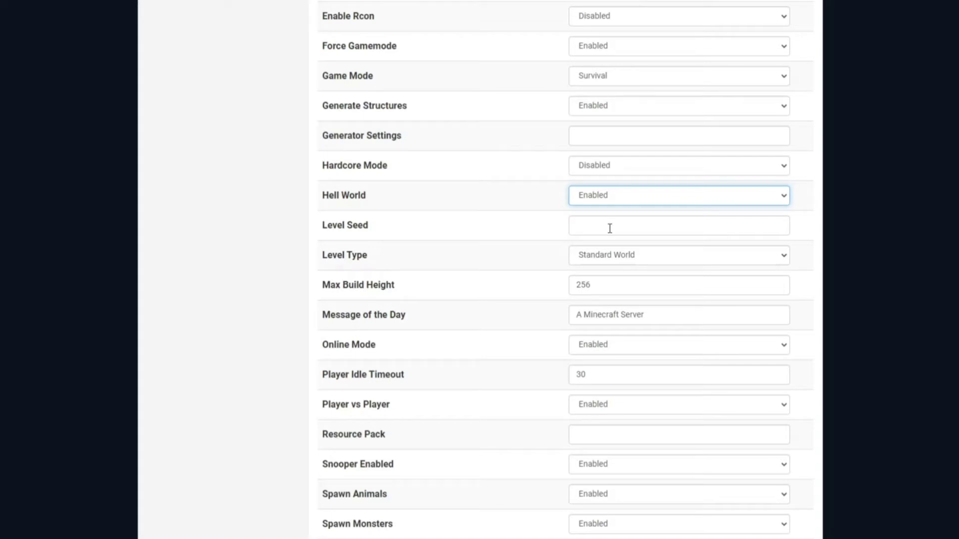
click(784, 257)
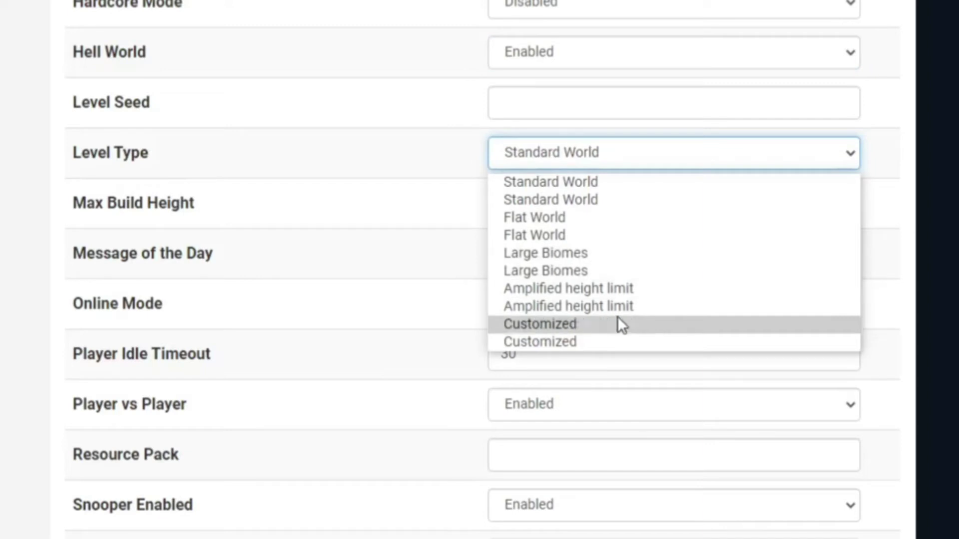
click(402, 206)
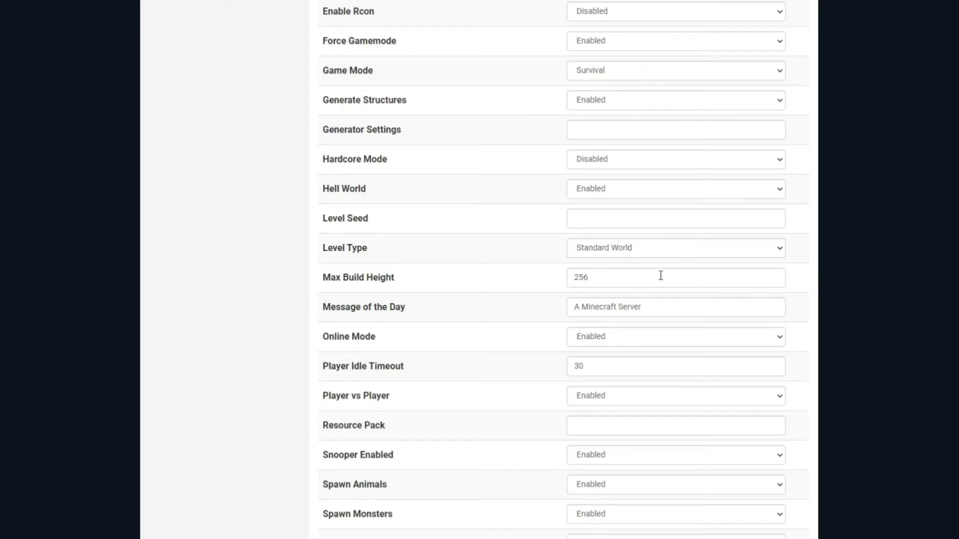
Inspect the Message of the Day and Player Idle Timeout fields without editing them.
scroll(629, 260, down, 2)
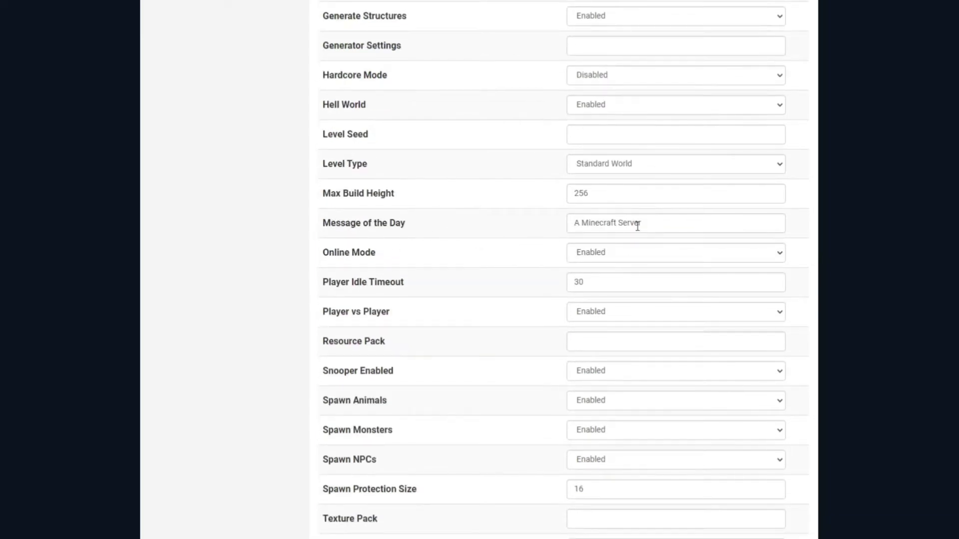
drag(686, 221, 542, 230)
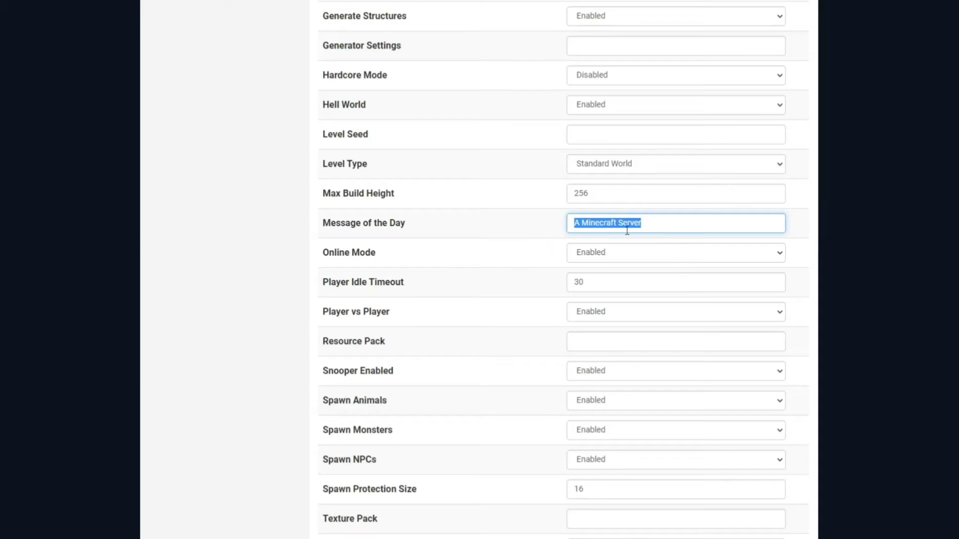
click(656, 223)
double_click(586, 283)
click(616, 287)
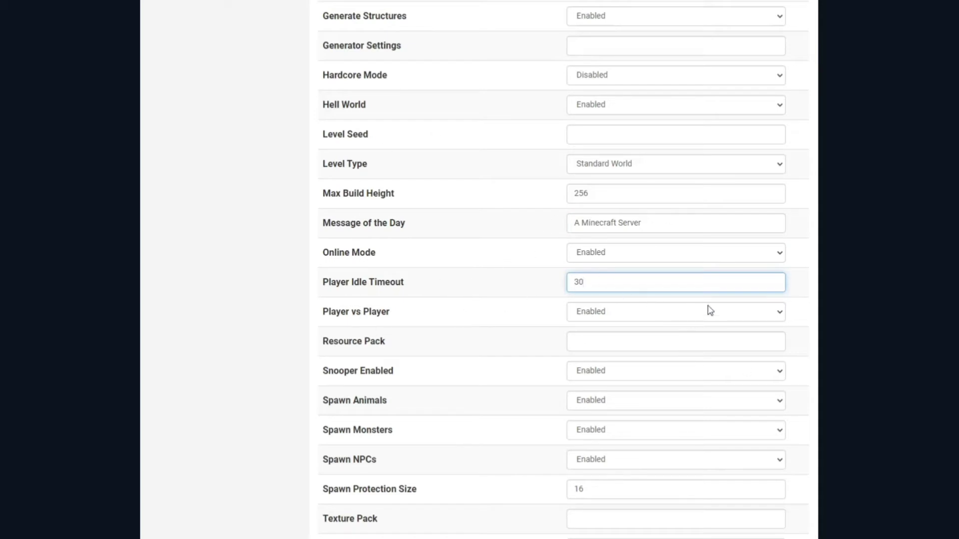
Review the Player vs Player choices and the Resource Pack field, leaving both as they are.
click(784, 318)
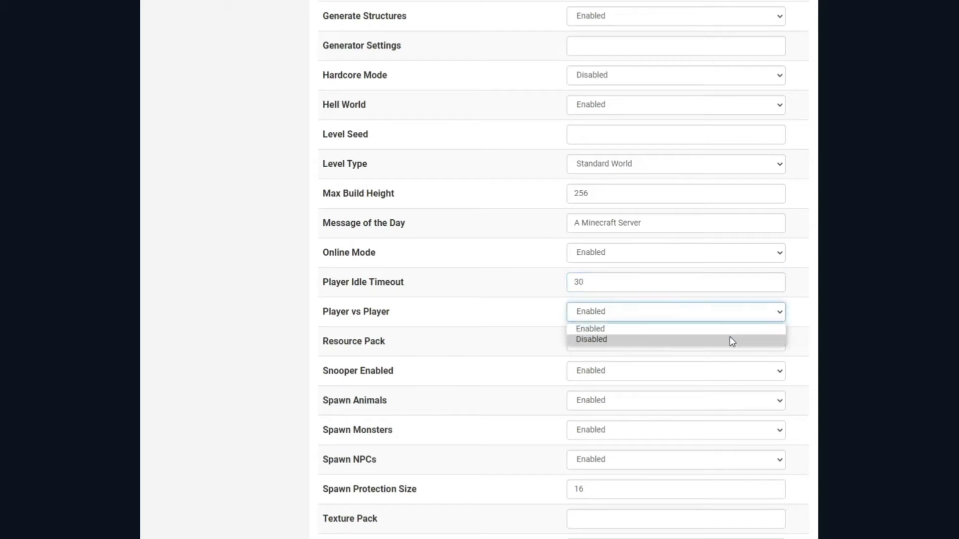
click(778, 316)
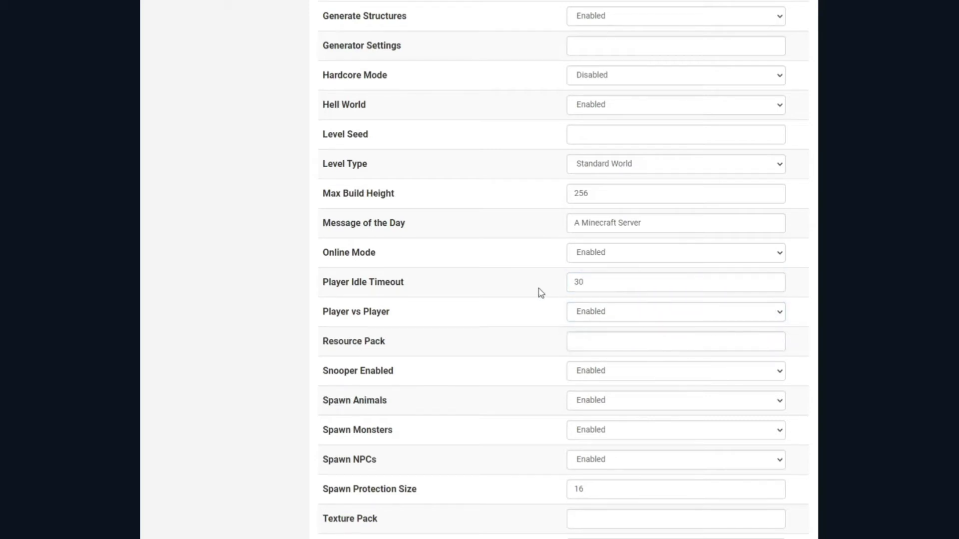
scroll(649, 250, down, 2)
click(633, 259)
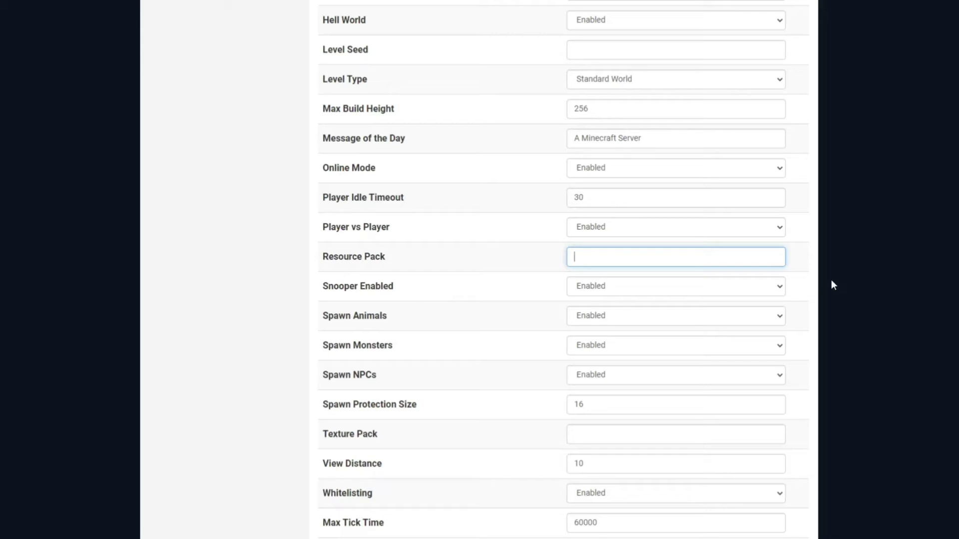
Review the choices for spawning animals, monsters and NPCs, keeping their current selections.
click(783, 324)
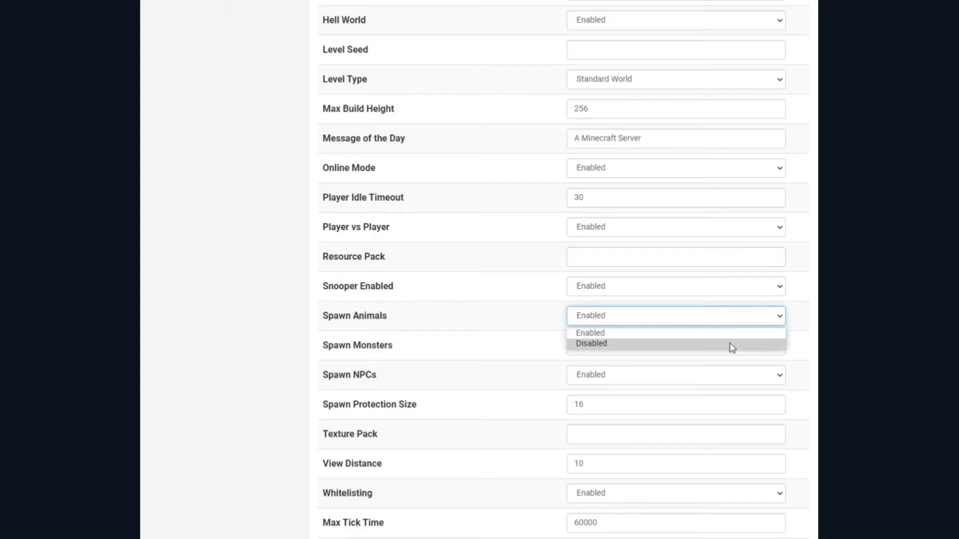
click(801, 321)
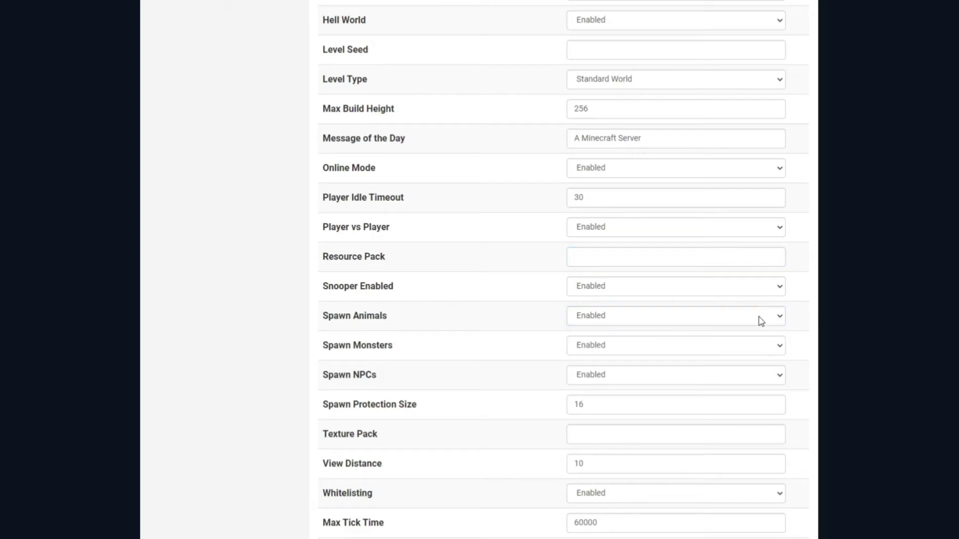
scroll(389, 325, down, 2)
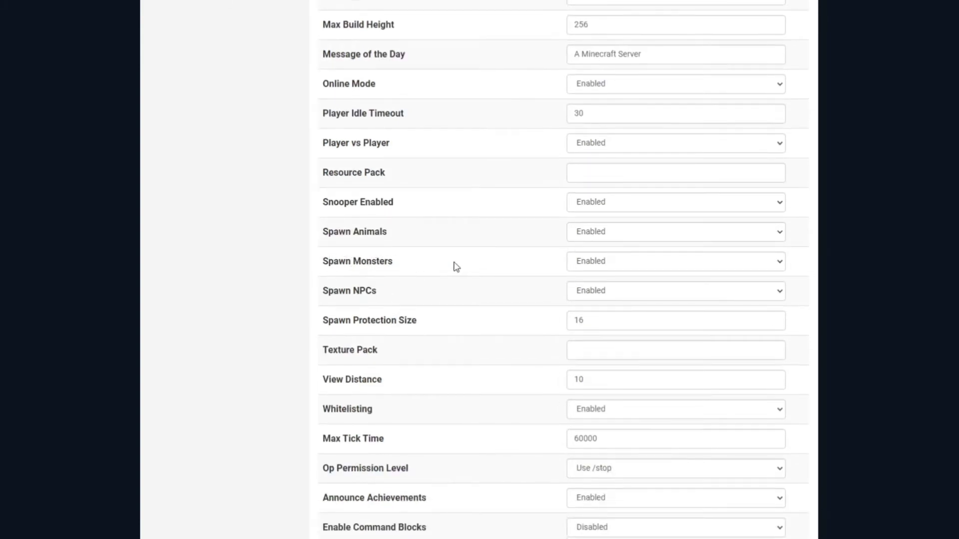
click(780, 264)
click(780, 264)
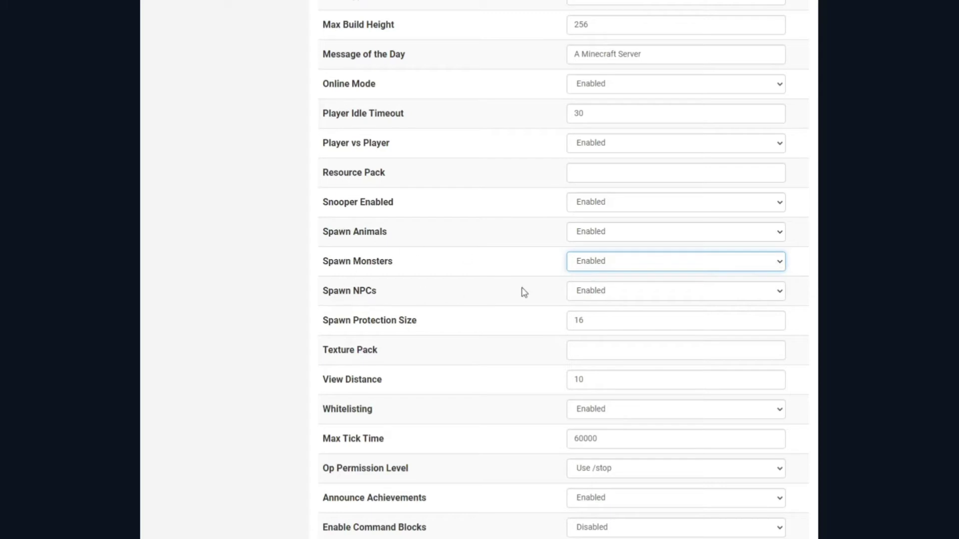
click(780, 295)
click(610, 321)
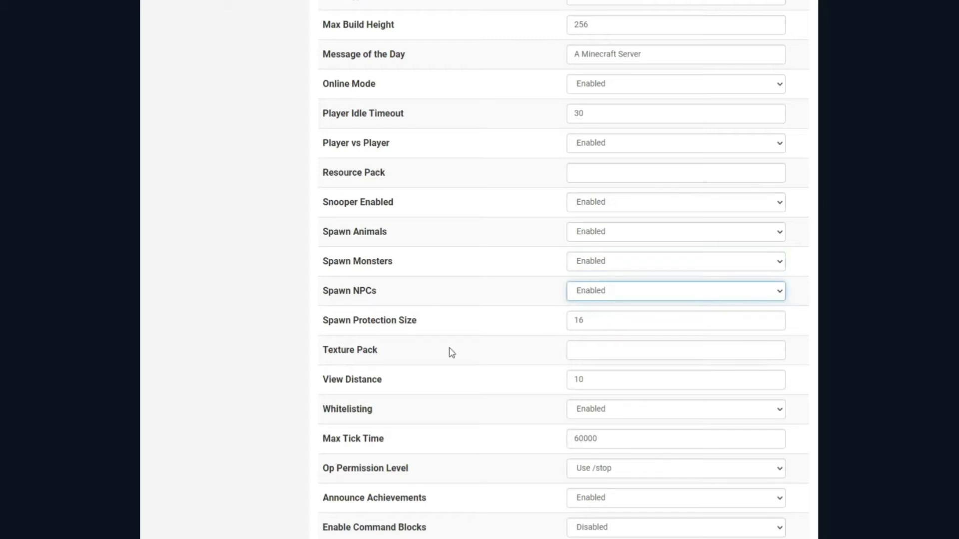
Inspect the Spawn Protection Size and View Distance fields without editing them.
double_click(593, 320)
click(605, 318)
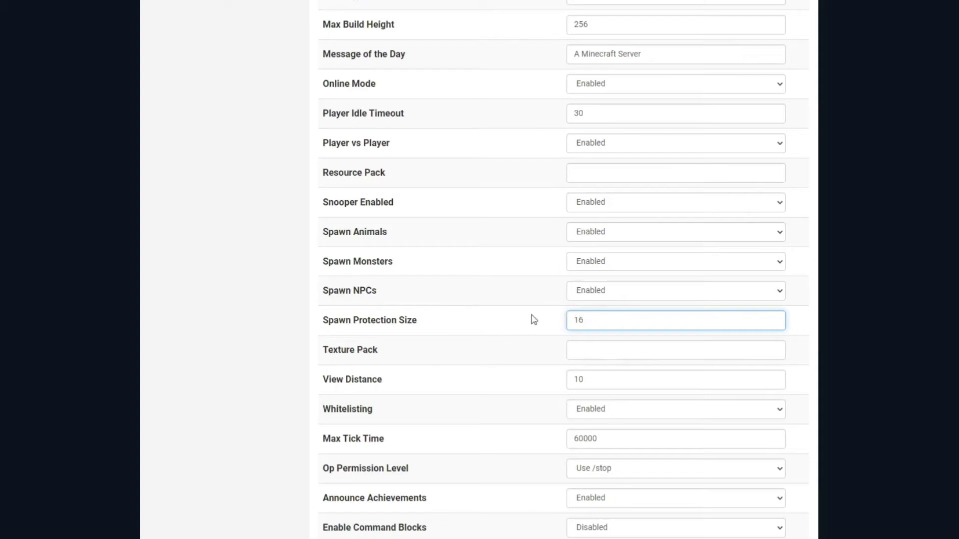
scroll(530, 330, down, 2)
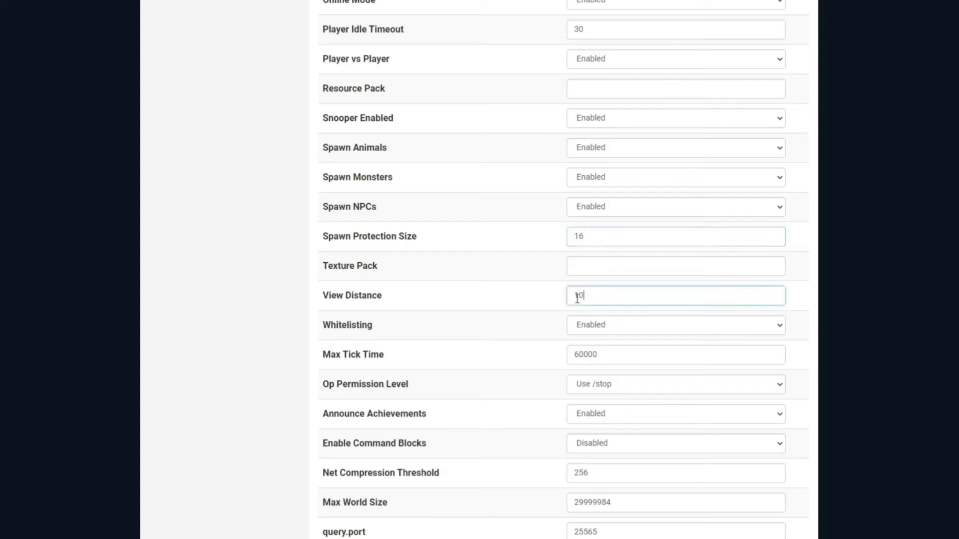
double_click(581, 296)
click(625, 296)
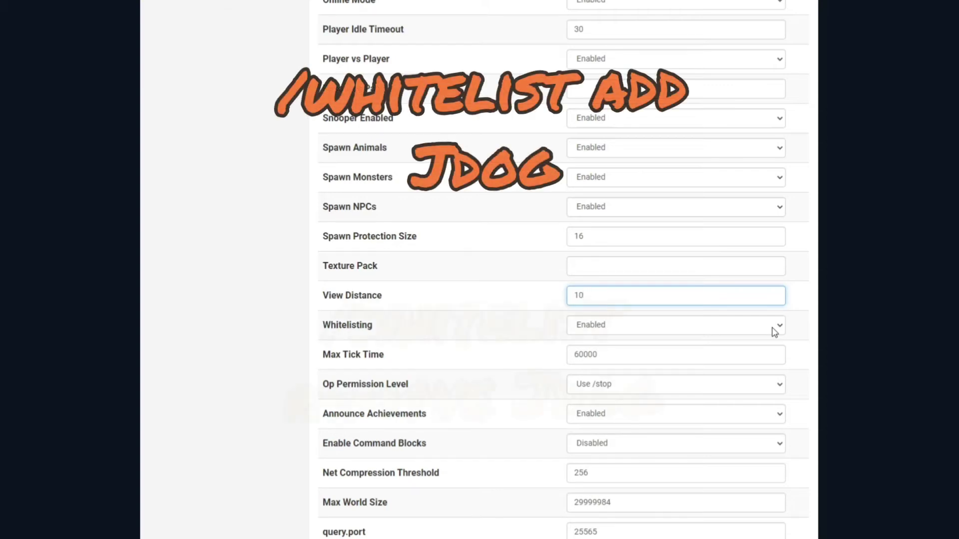
Review the choices for Announce Achievements and Op Permission Level, keeping their current selections.
scroll(769, 332, down, 2)
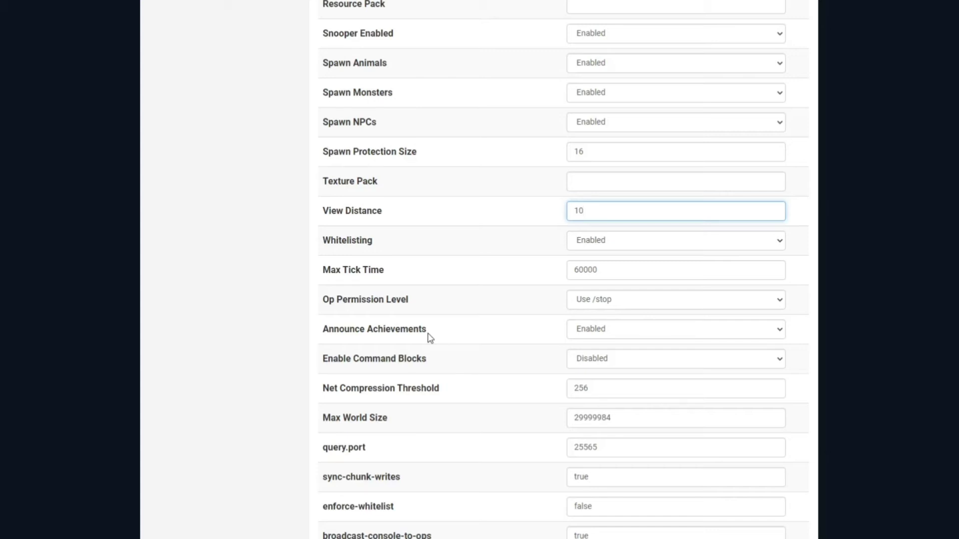
click(781, 333)
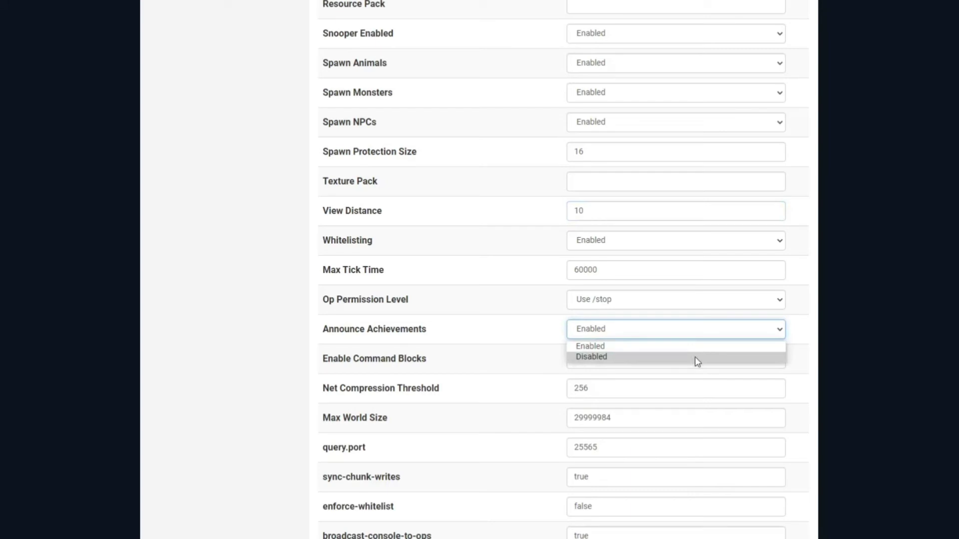
click(777, 308)
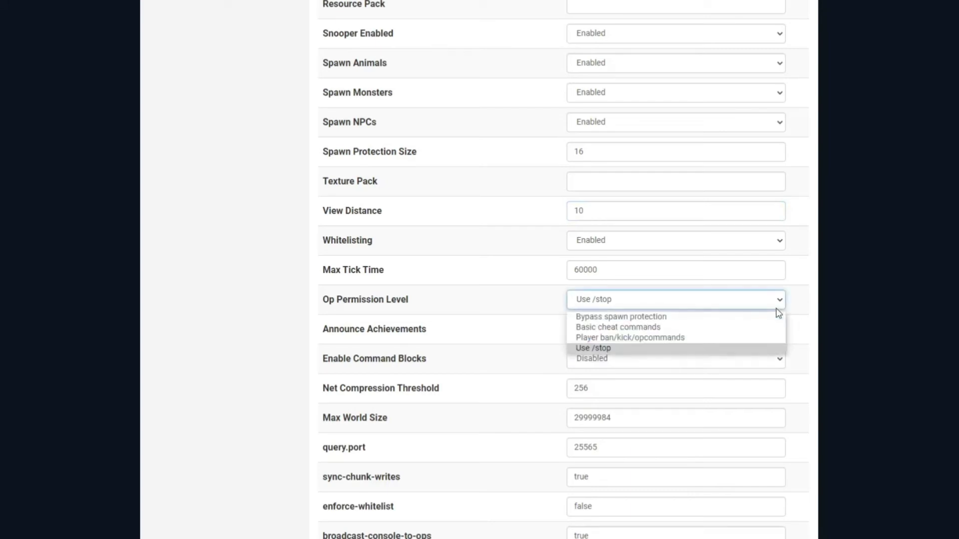
click(810, 325)
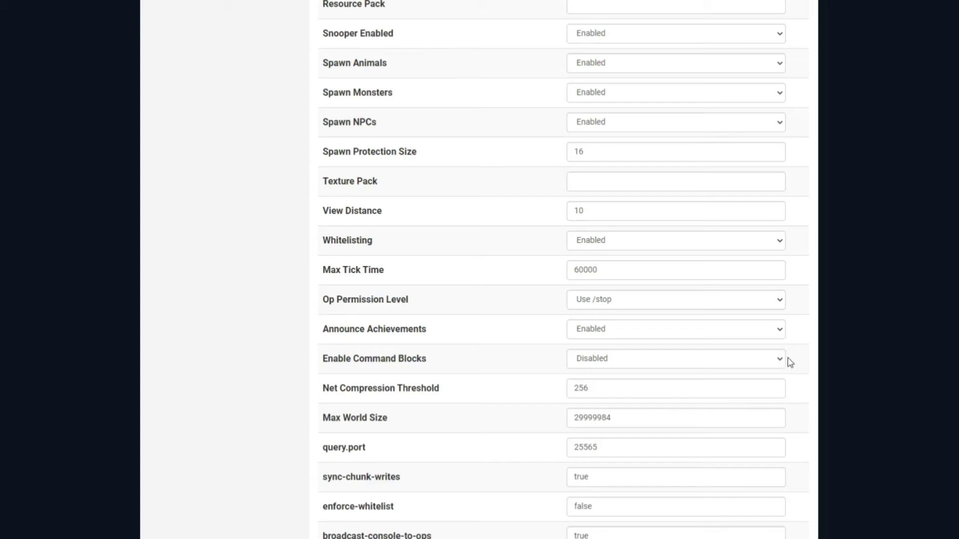
Save the server settings configuration, and restart the test server from its main page.
scroll(771, 370, down, 2)
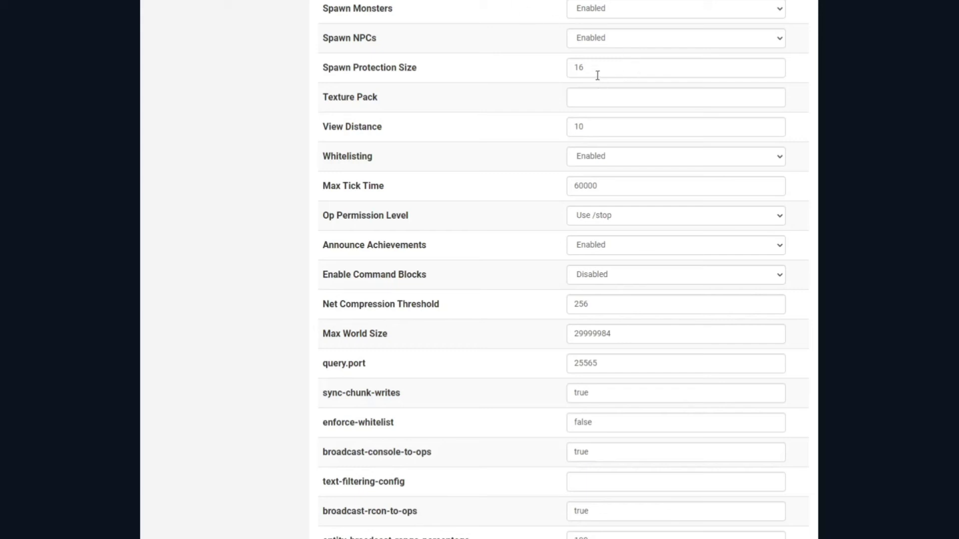
scroll(602, 314, down, 2)
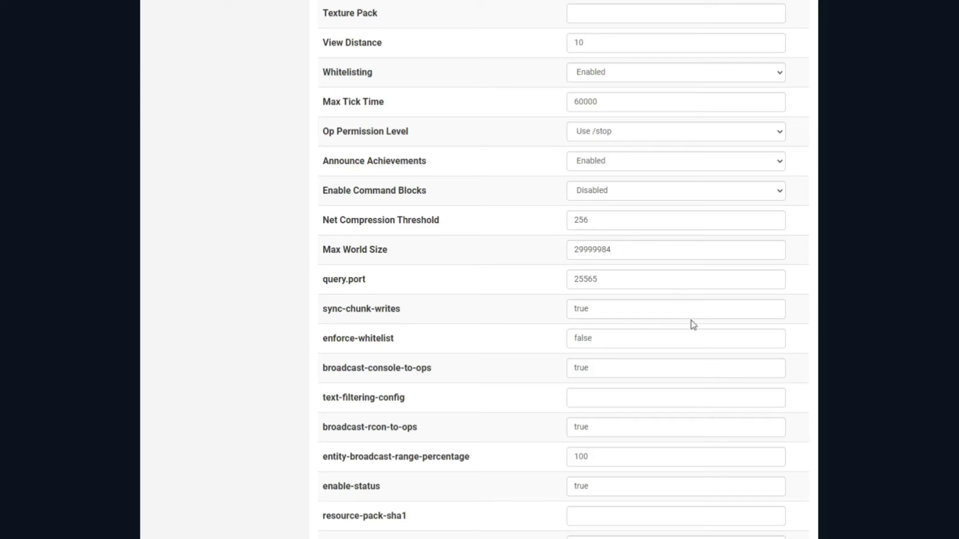
scroll(644, 269, down, 3)
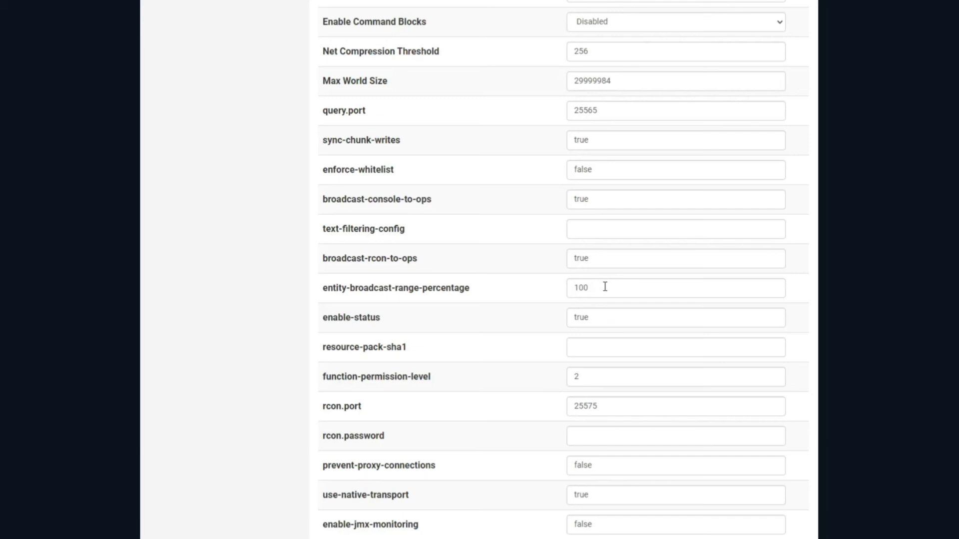
scroll(608, 353, down, 2)
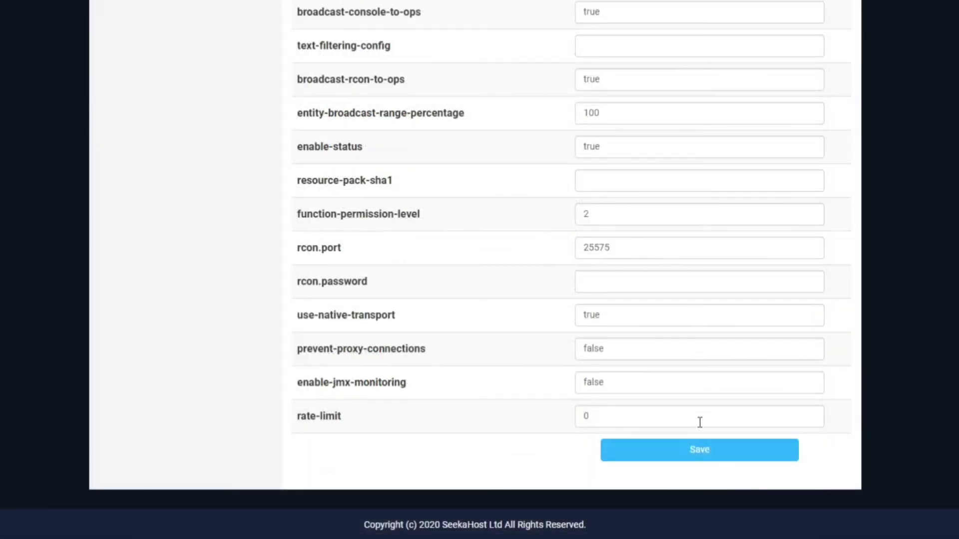
click(682, 452)
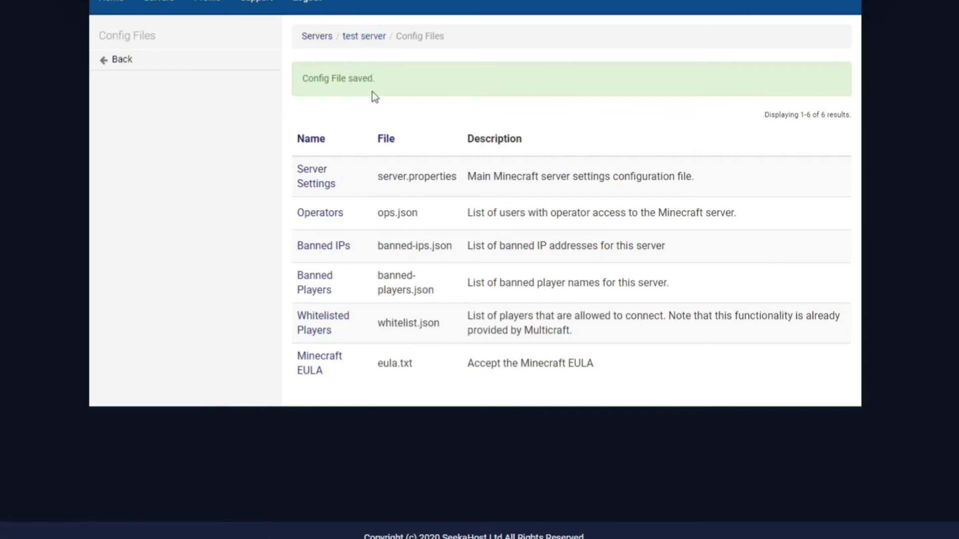
click(358, 40)
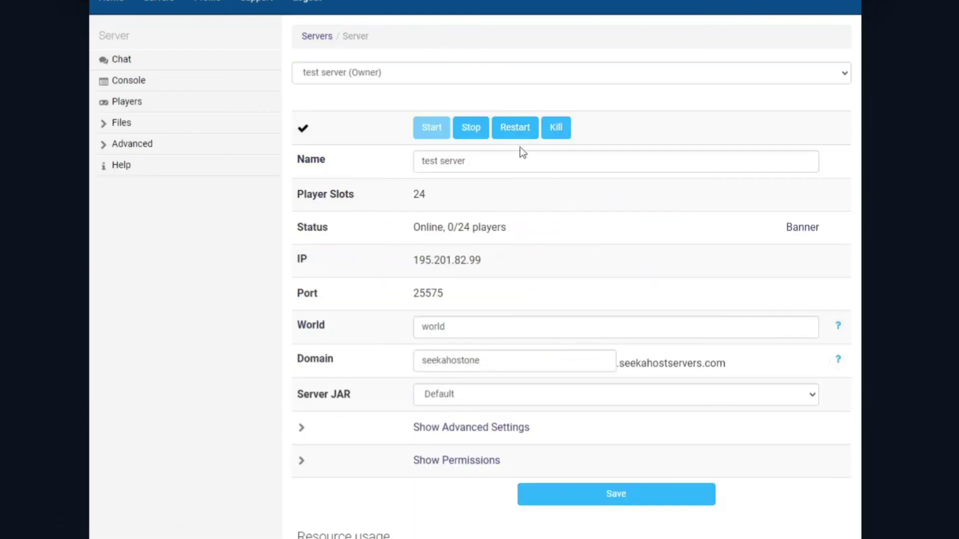
click(513, 129)
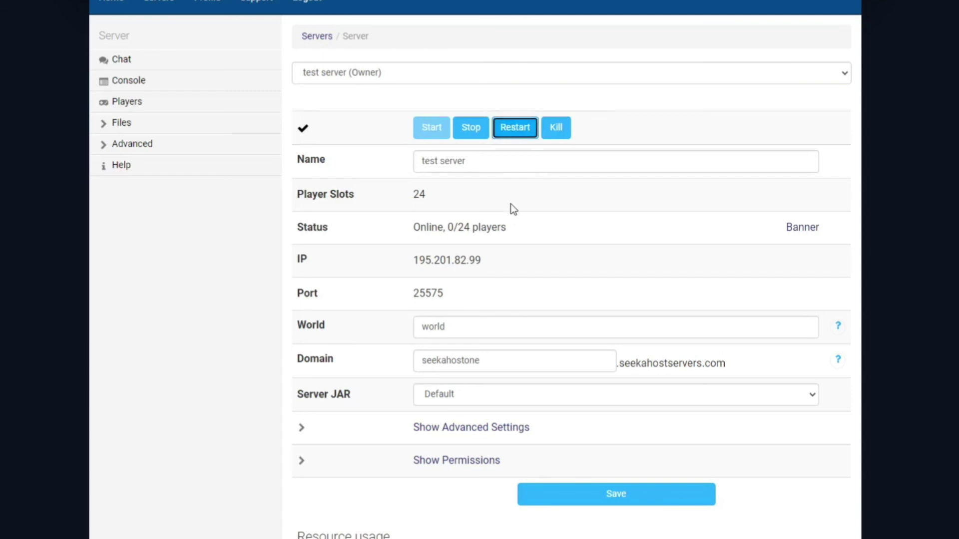